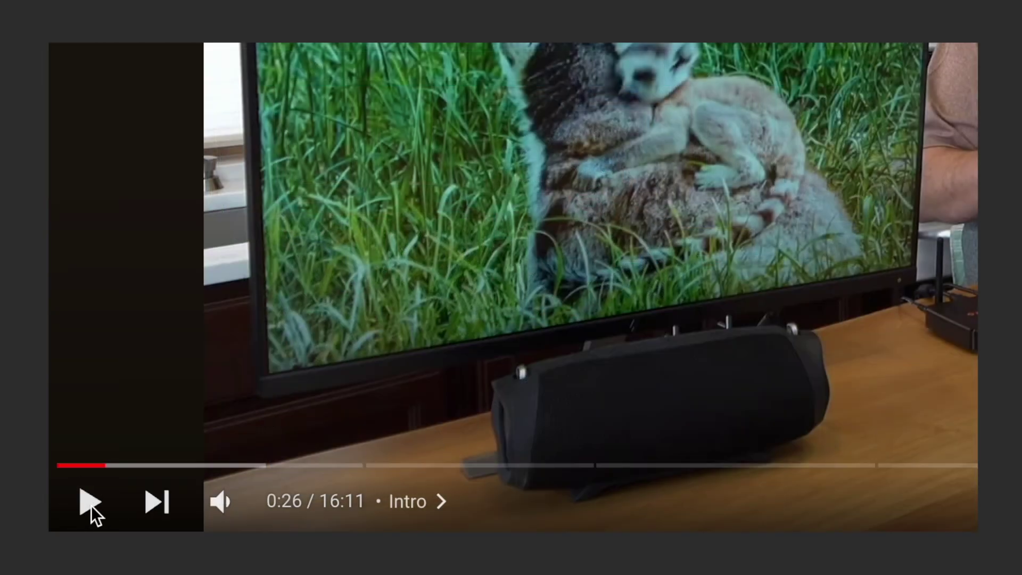
Leave the review paused at 0:27, unmuted with volume slightly raised, and show its chapters list
click(91, 514)
click(91, 514)
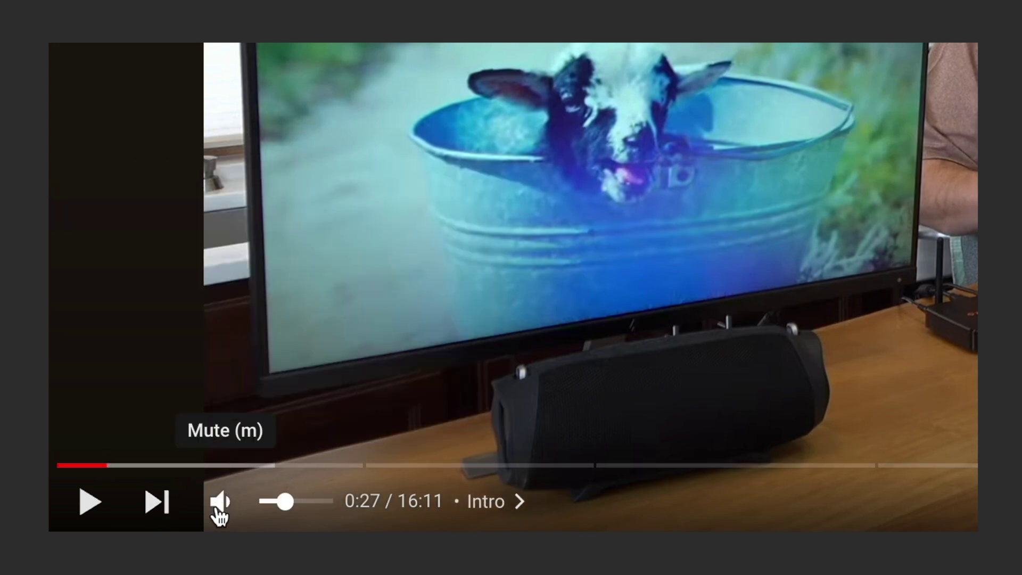
click(218, 512)
click(218, 512)
click(218, 513)
click(217, 512)
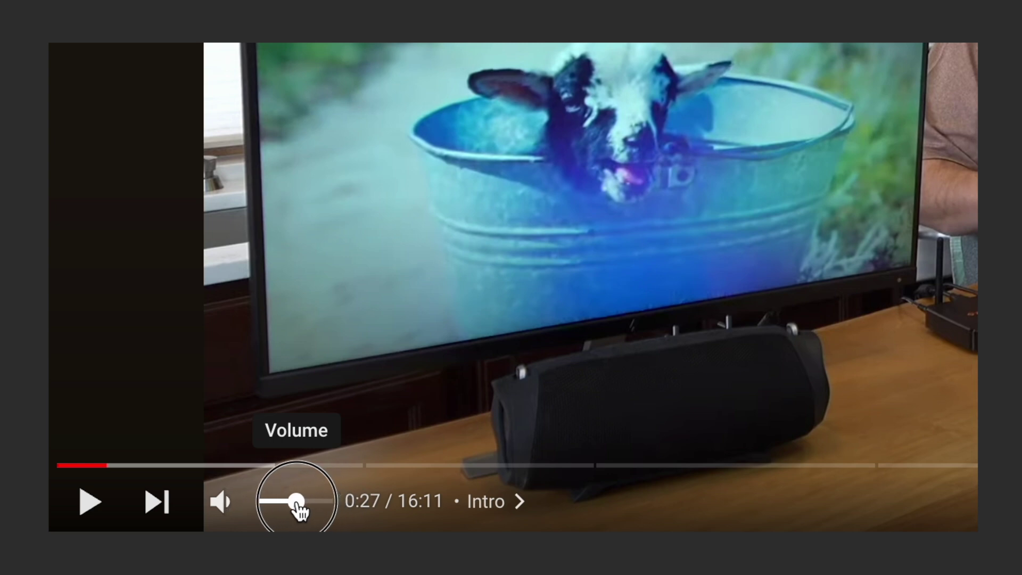
click(521, 502)
Jump the review to the Specs chapter at 2:46 from the chapters list, then return to the player
scroll(477, 464, down, 6)
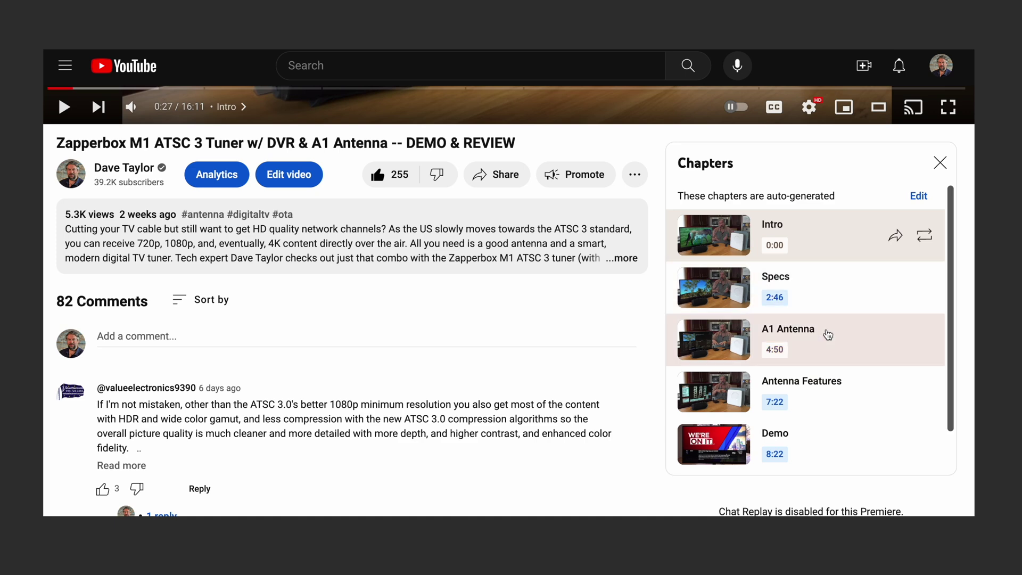
scroll(838, 303, up, 6)
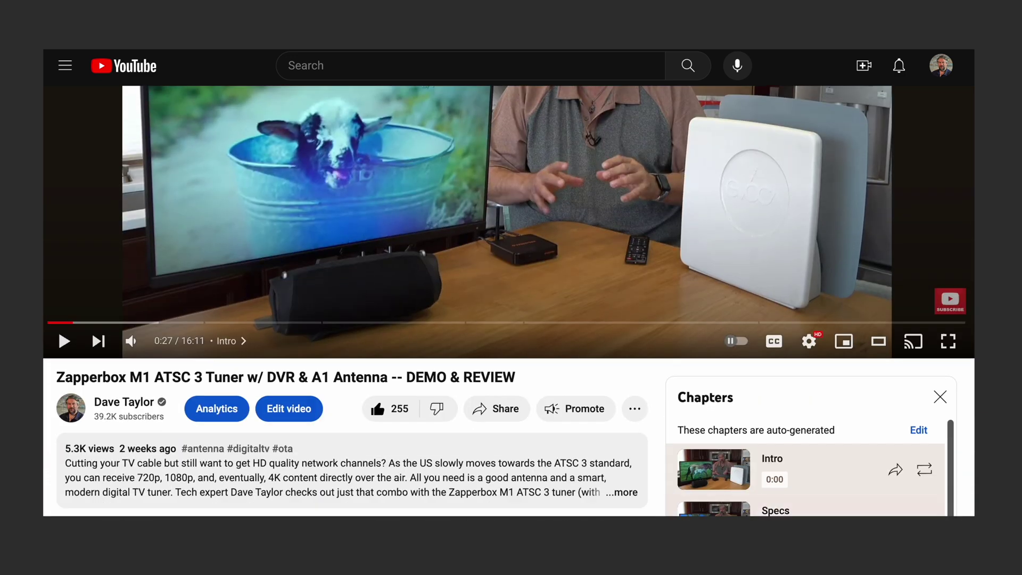
click(775, 510)
scroll(500, 421, up, 3)
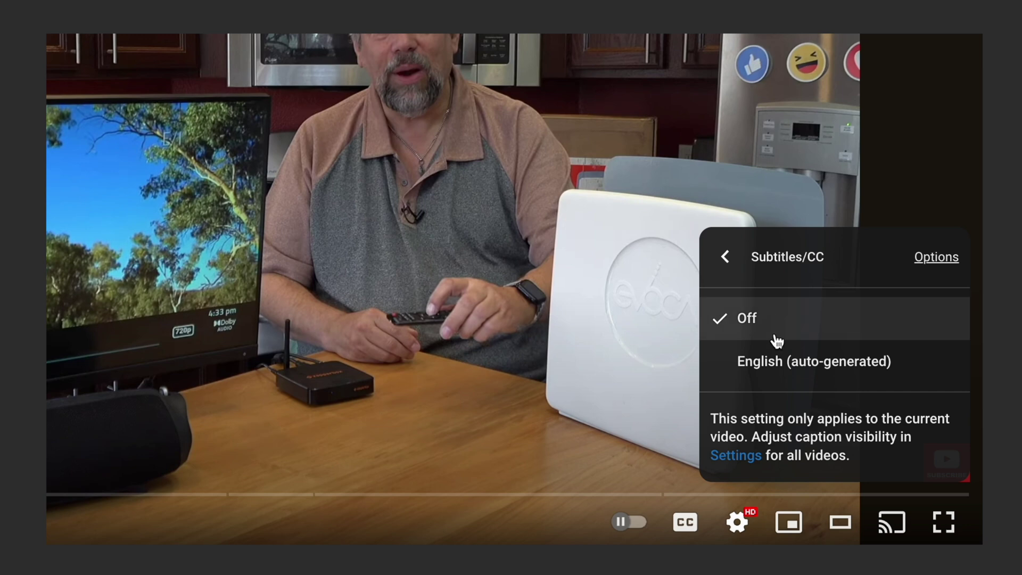
Try 1.5 playback speed, then set the speed back to Normal in the gear menu
click(724, 256)
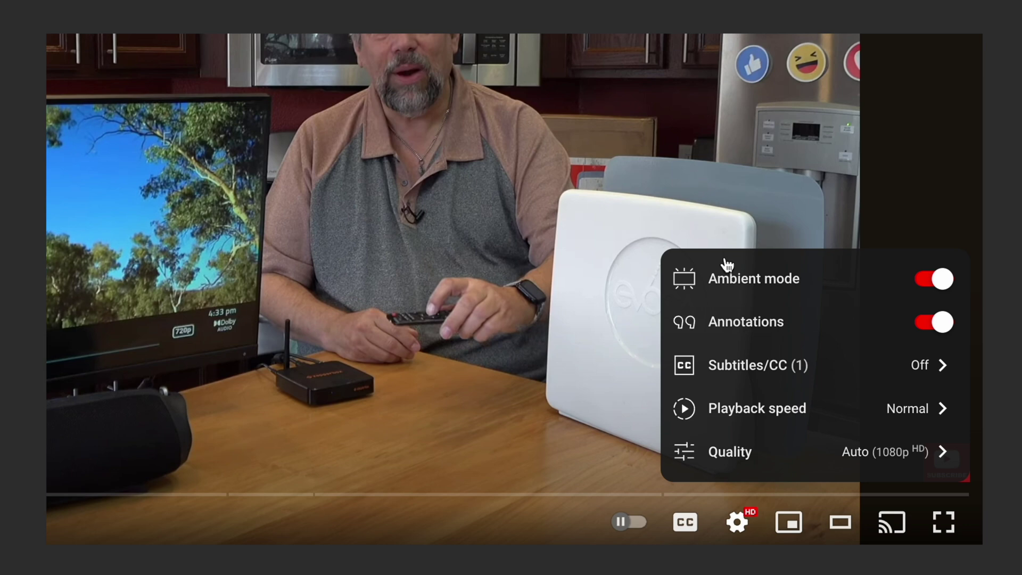
click(765, 421)
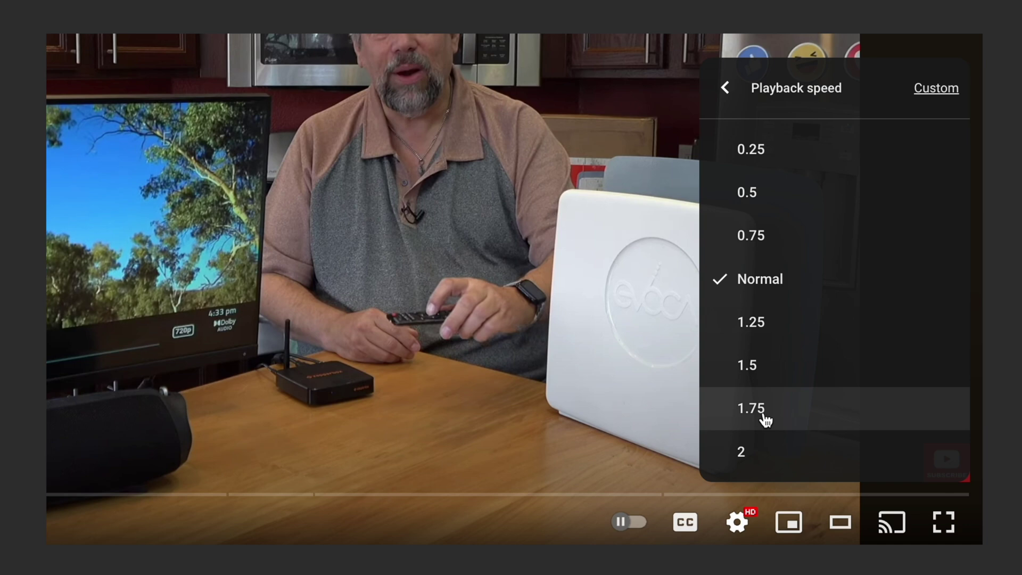
click(761, 373)
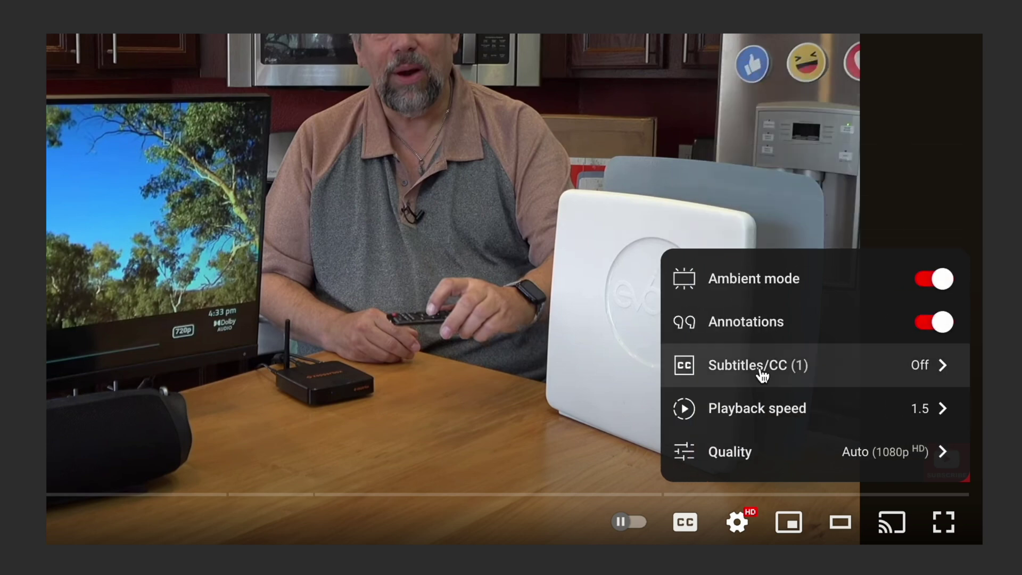
click(752, 408)
click(763, 277)
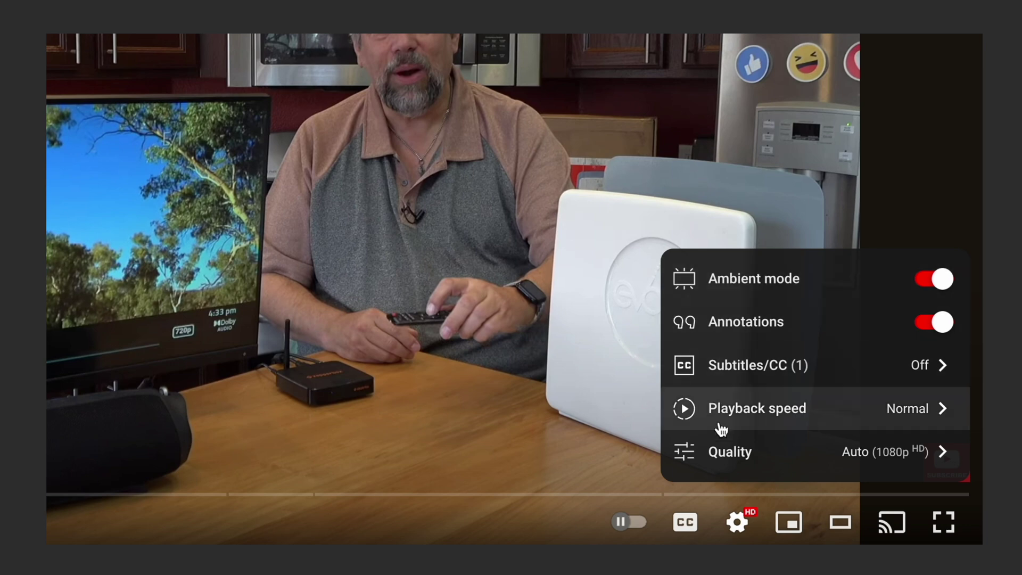
click(732, 453)
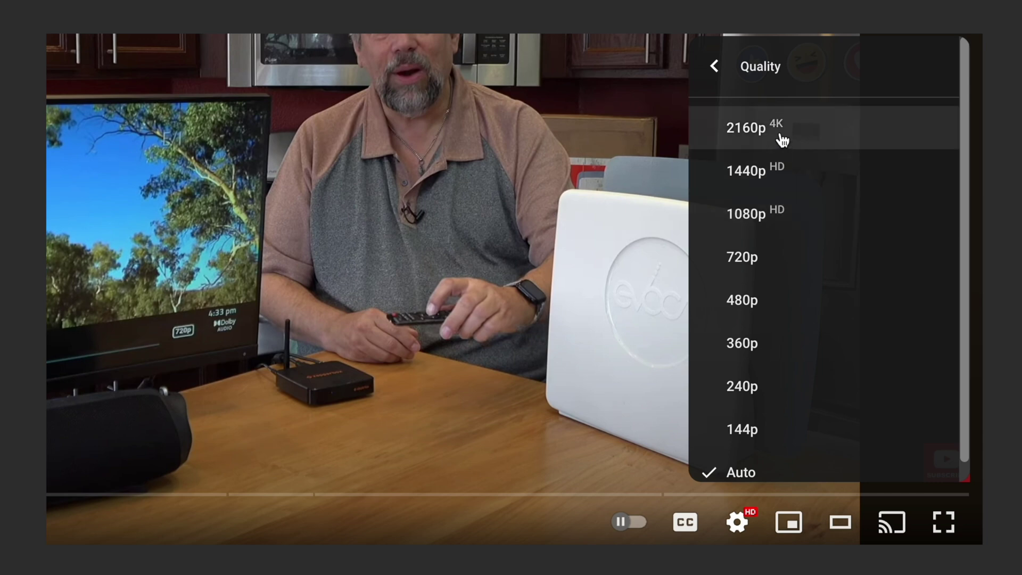
Back out of the Quality menu and reopen it to pick 2160p 4K
click(714, 66)
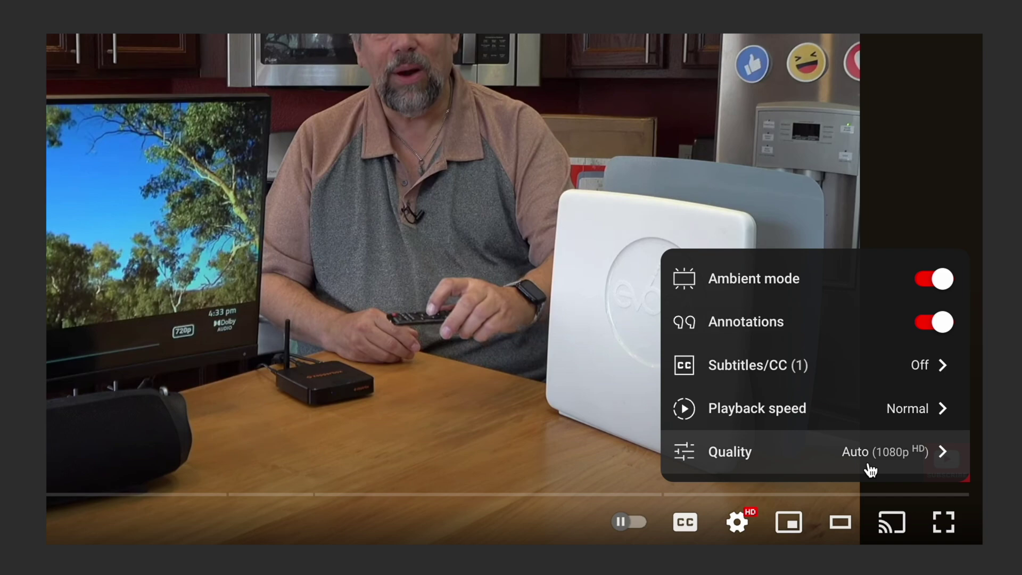
click(872, 470)
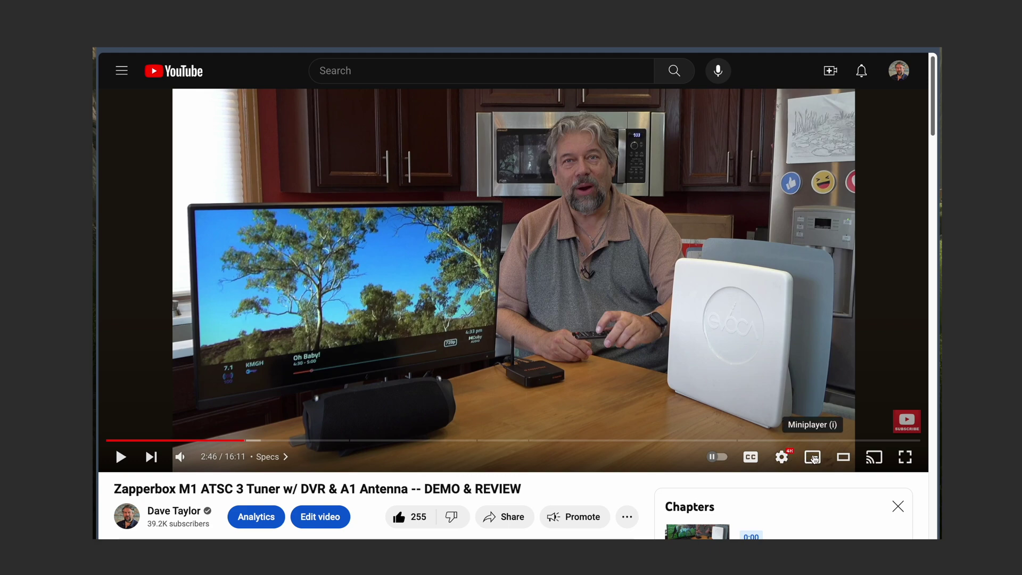
Shrink the review into the miniplayer, pause it, and expand it back to the watch page
click(813, 458)
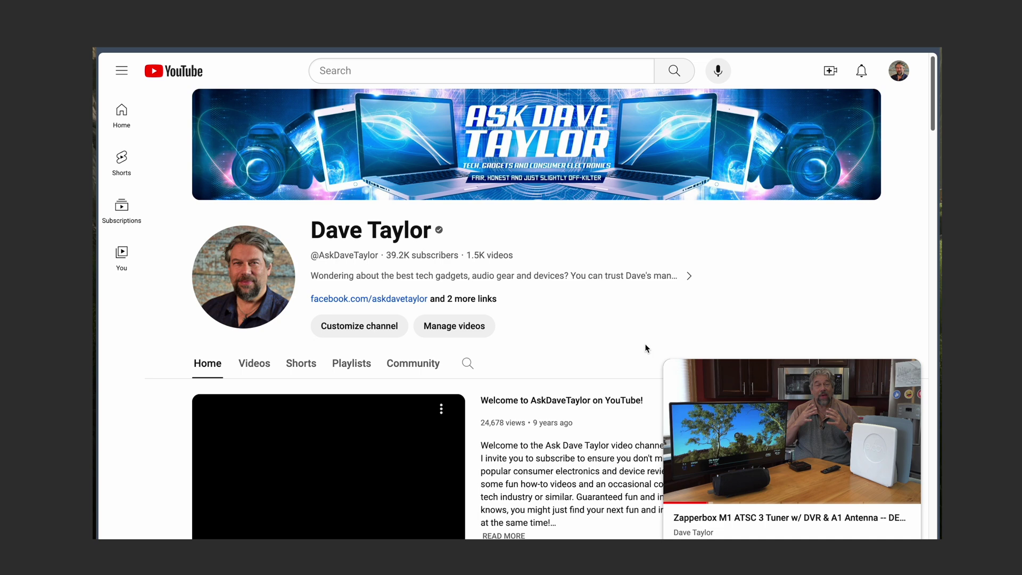
click(793, 430)
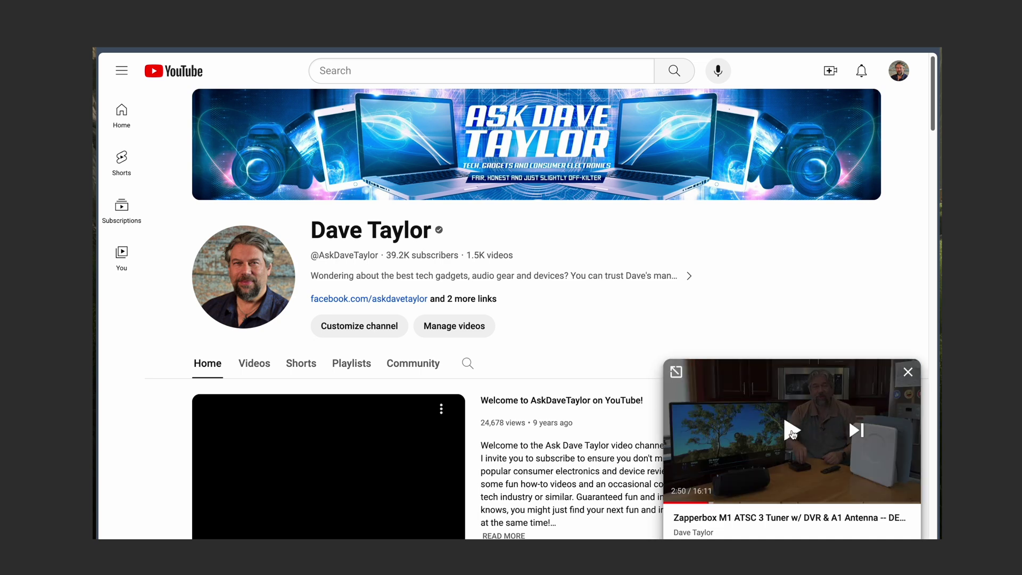
click(677, 373)
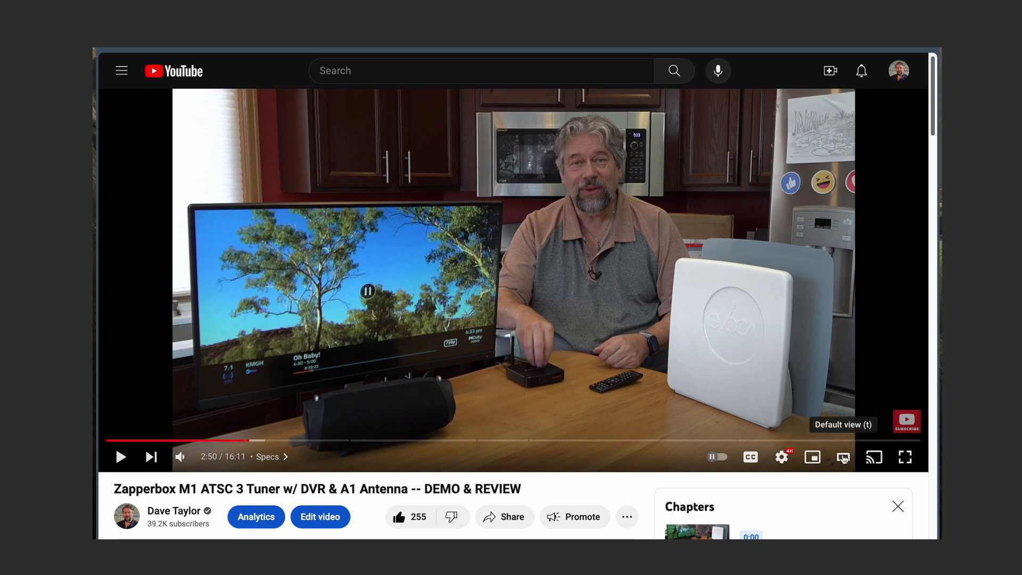
Switch to default view, scroll the Chapters list, then widen the player to theater mode
click(844, 458)
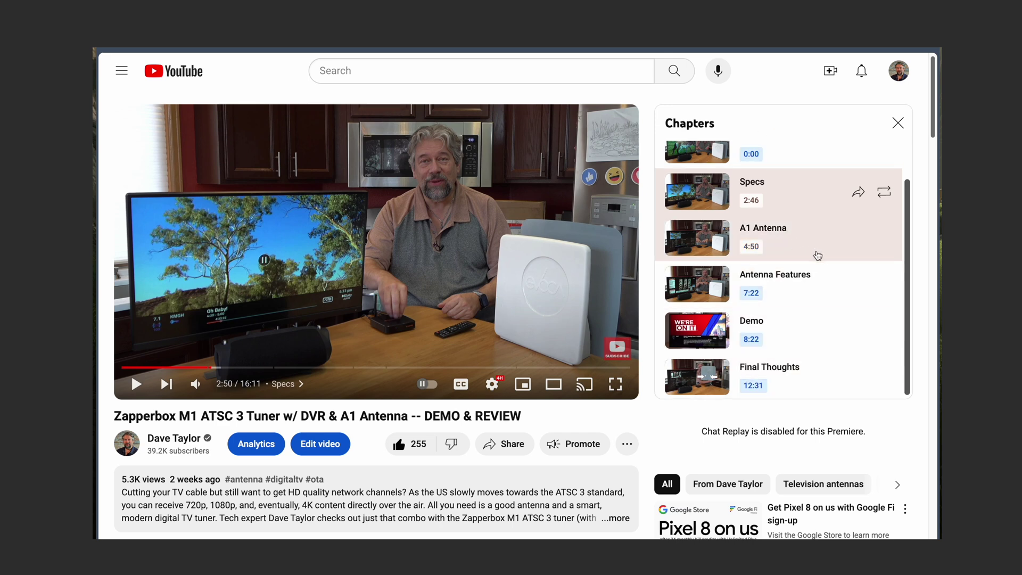
drag(907, 189, 909, 121)
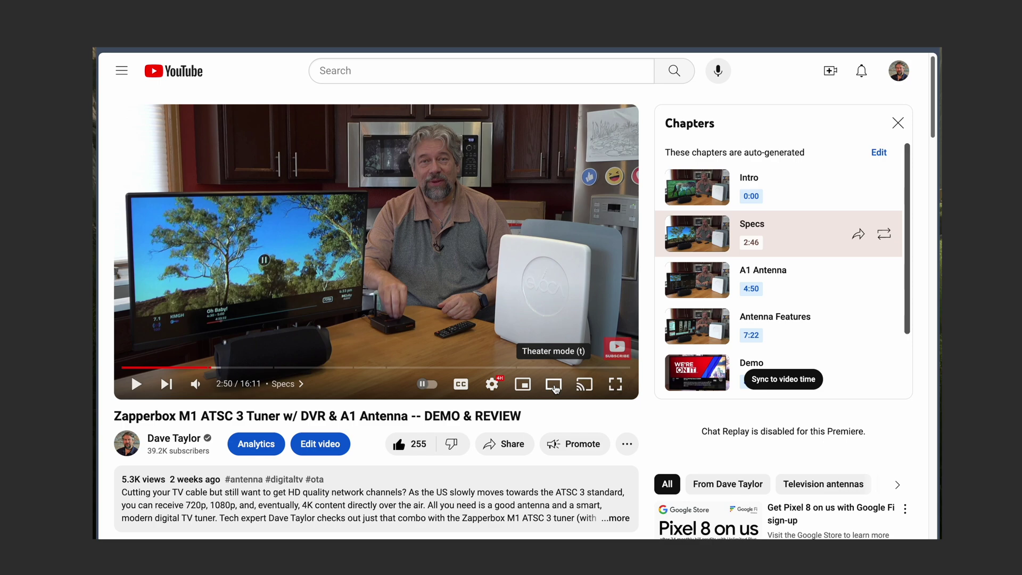
click(555, 390)
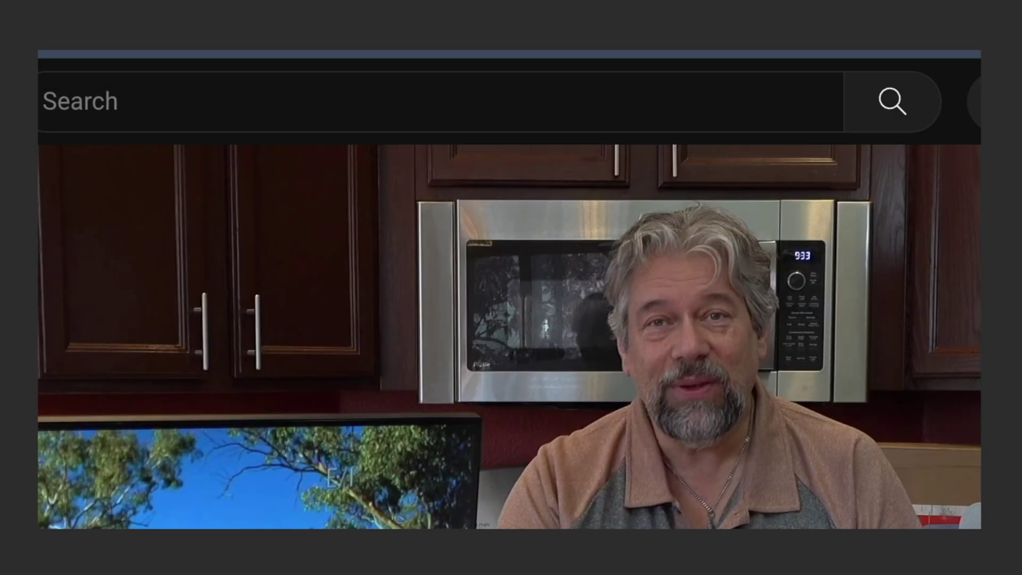
click(916, 503)
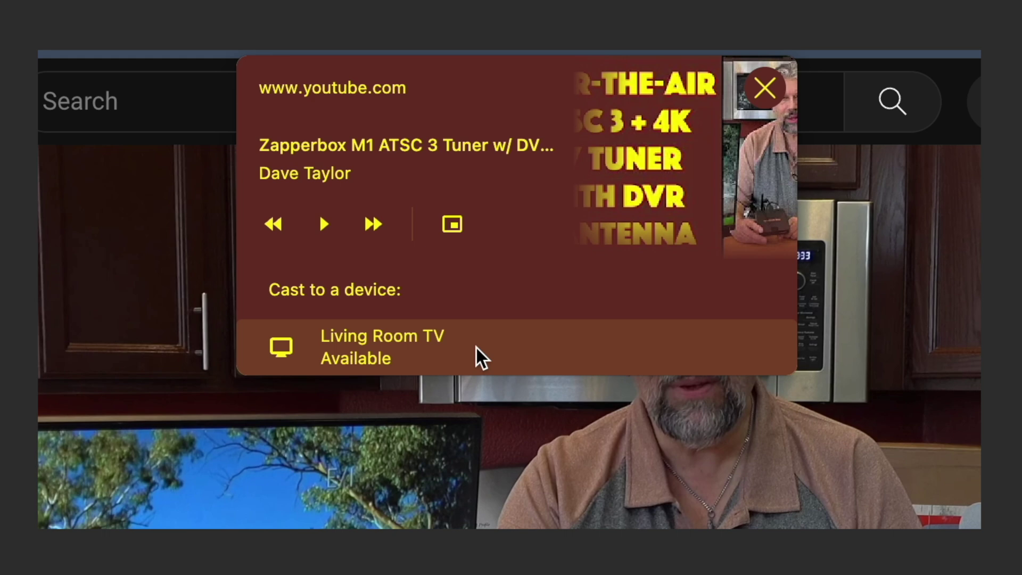
click(765, 85)
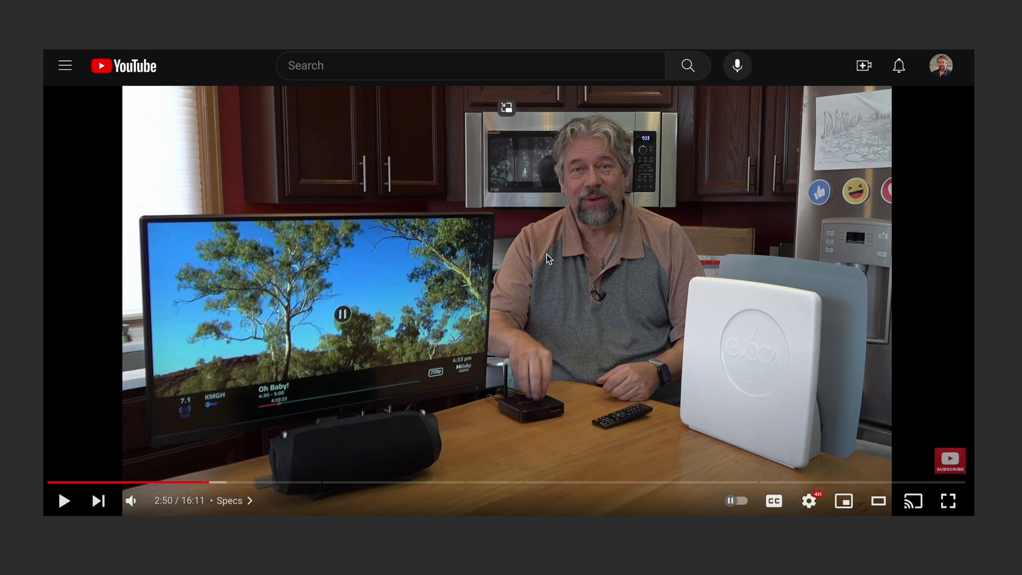
right_click(548, 259)
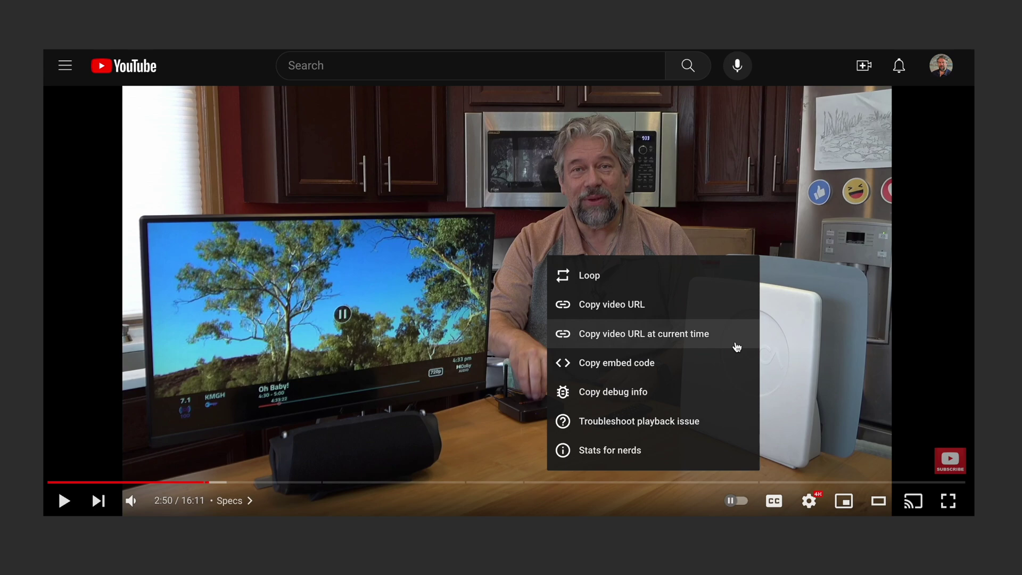
click(644, 453)
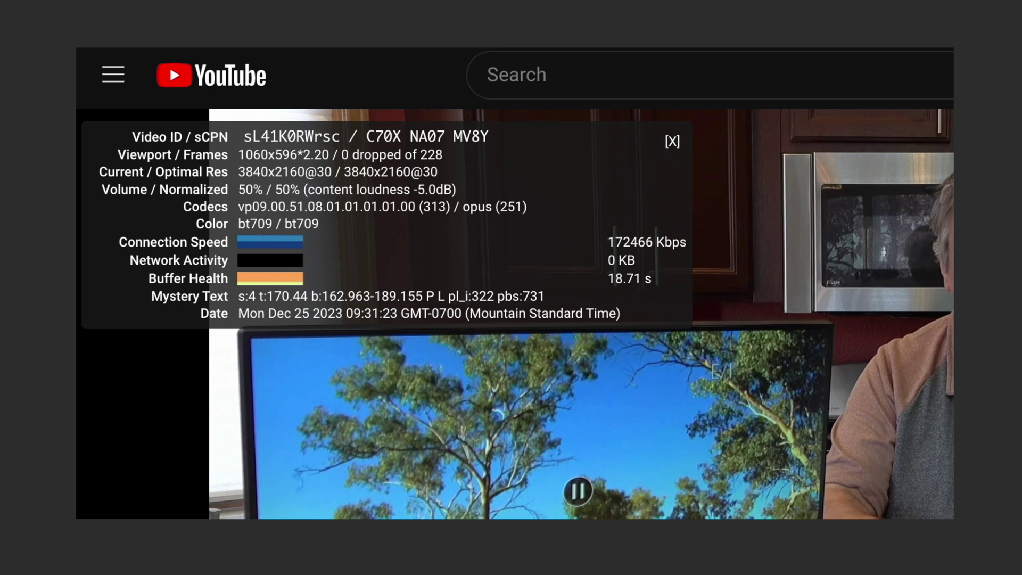
click(674, 144)
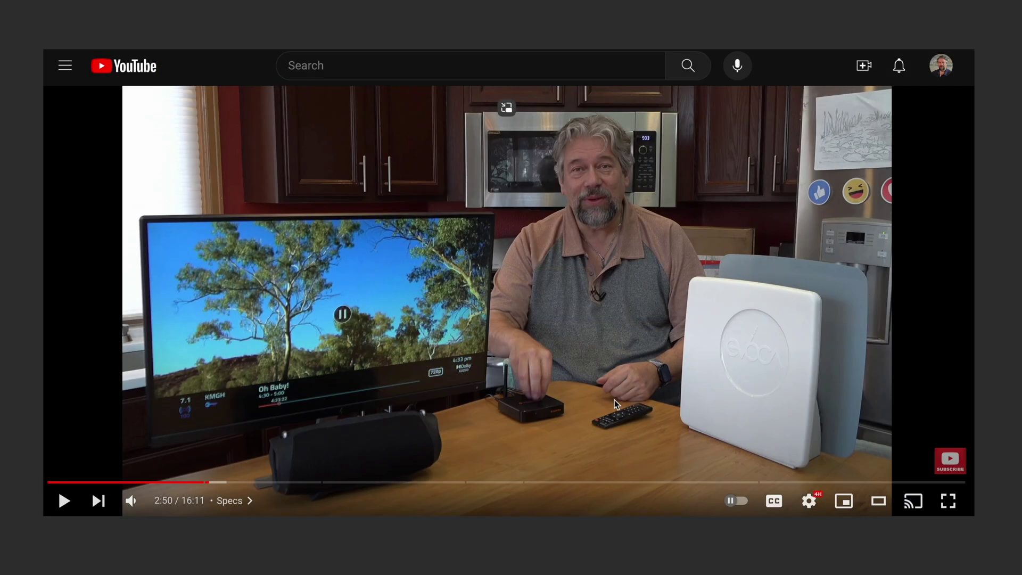
Nudge the volume slightly higher and close the settings with quality at 2160p 4K
mouse_move(131, 501)
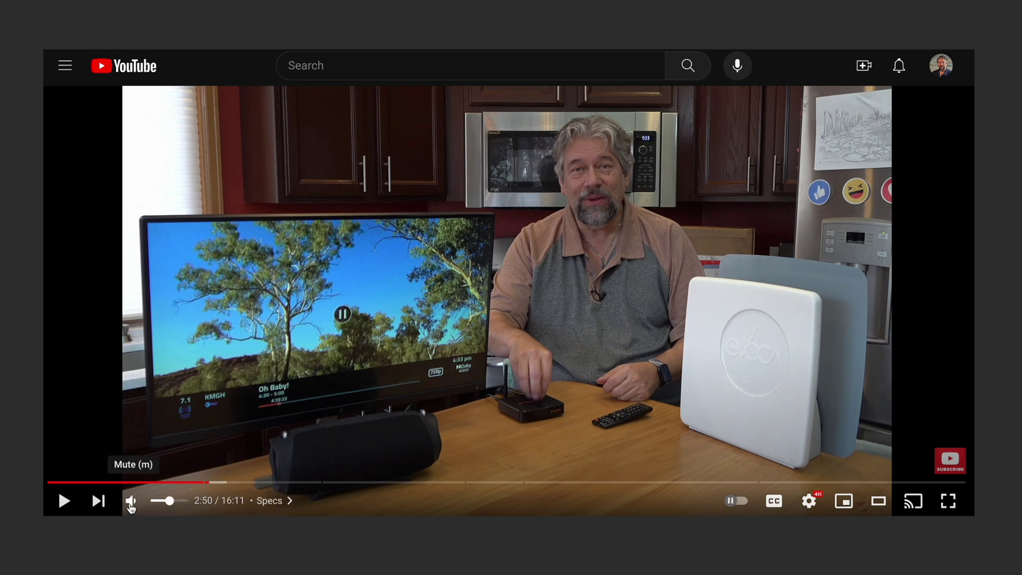
drag(171, 503, 177, 507)
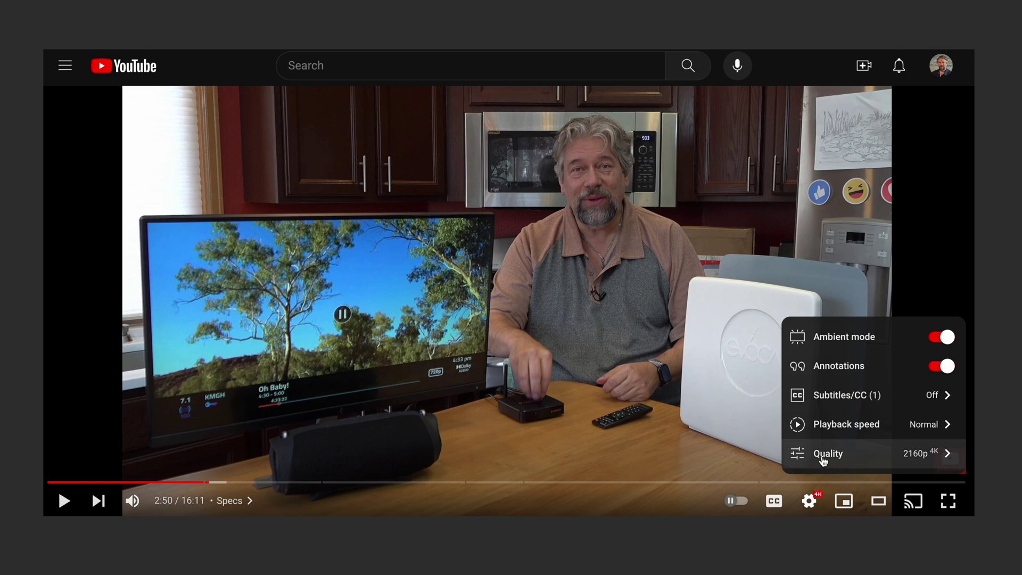
click(741, 462)
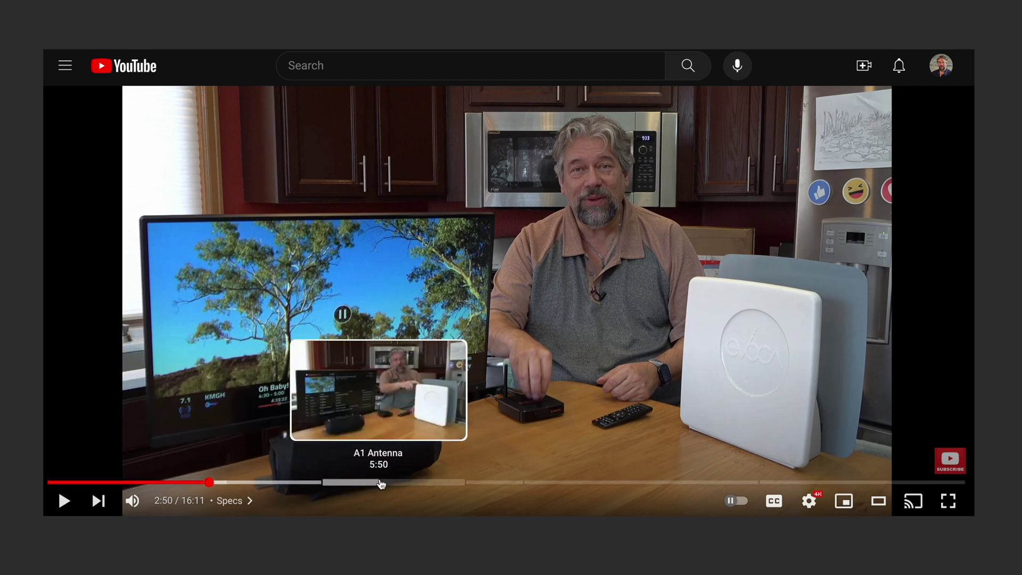
Scrub the review to 6:44 in A1 Antenna, showing the Stations Map slide, and pause
click(381, 483)
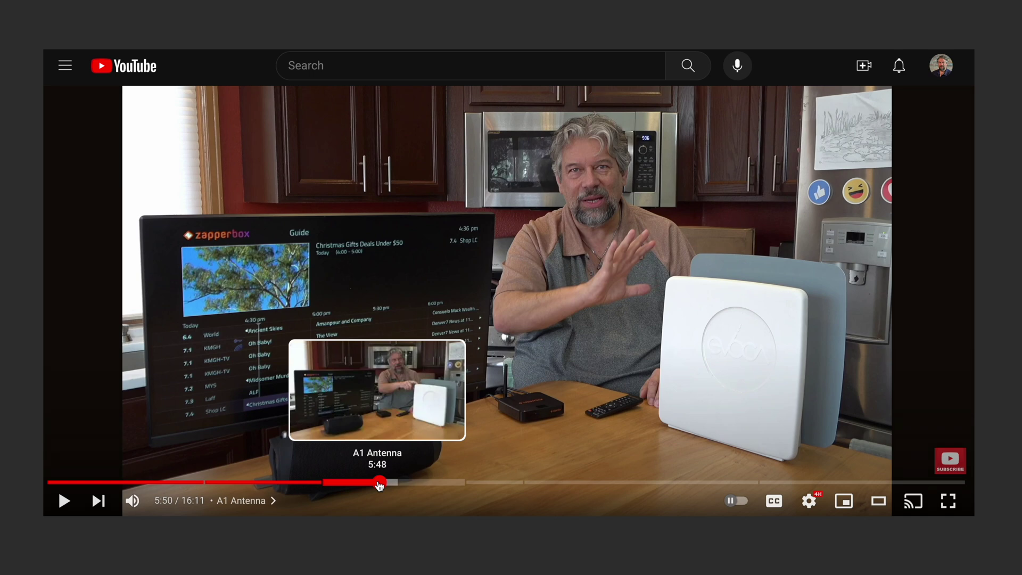
drag(379, 482, 429, 383)
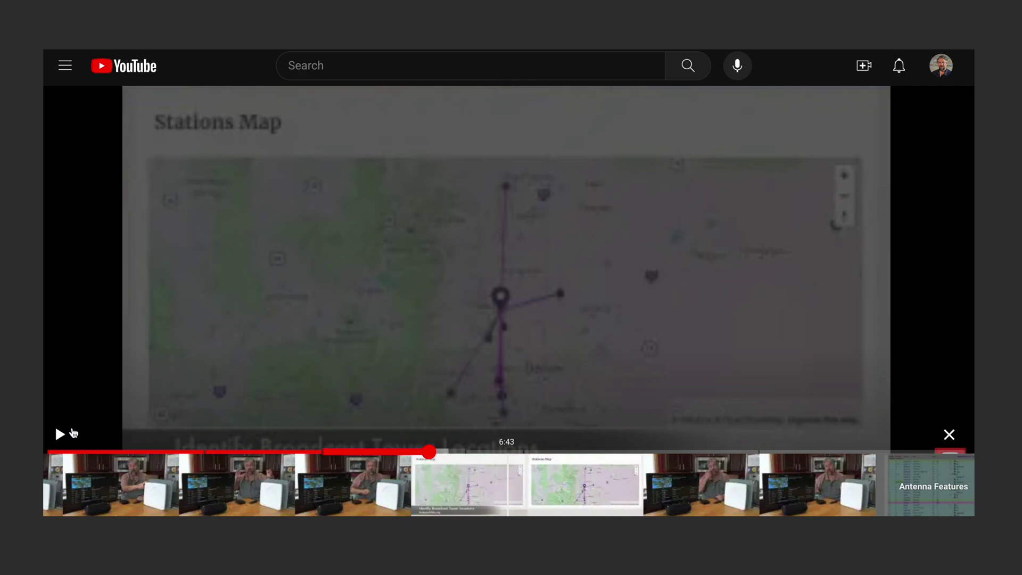
click(59, 434)
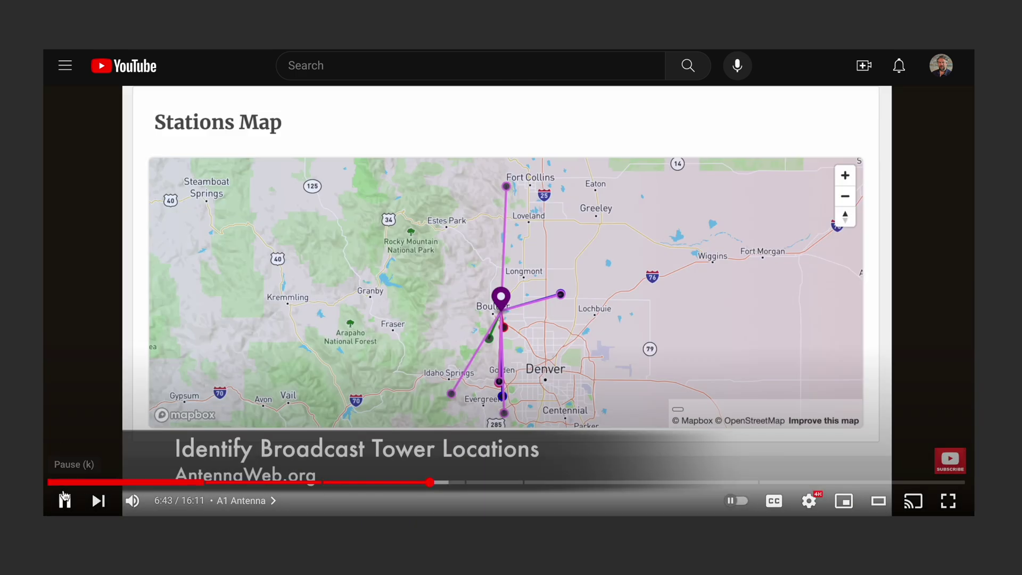
click(64, 500)
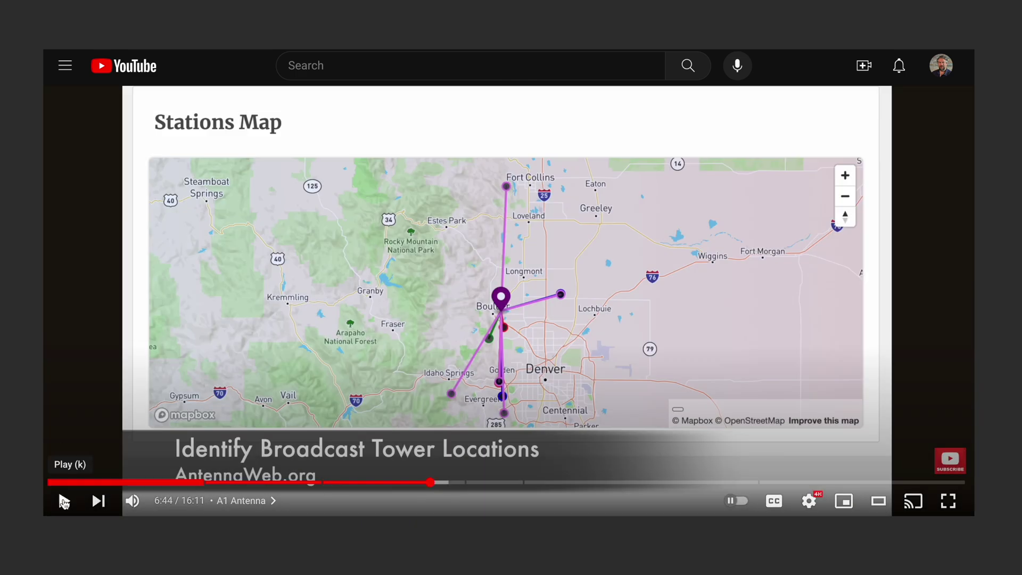